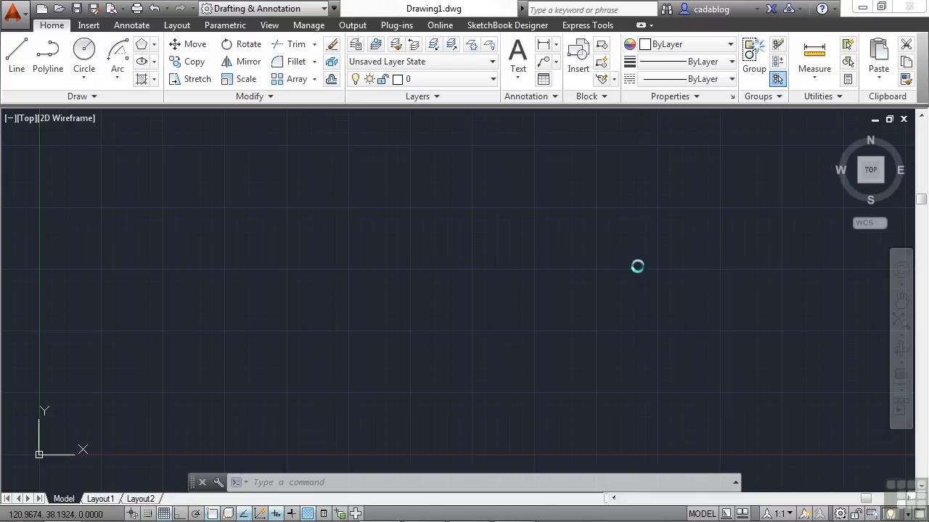
Open the drawing Stretch Examples.dwg from folder 06 and centre its shapes in the view.
key("ctrl+o")
left_click(423, 280)
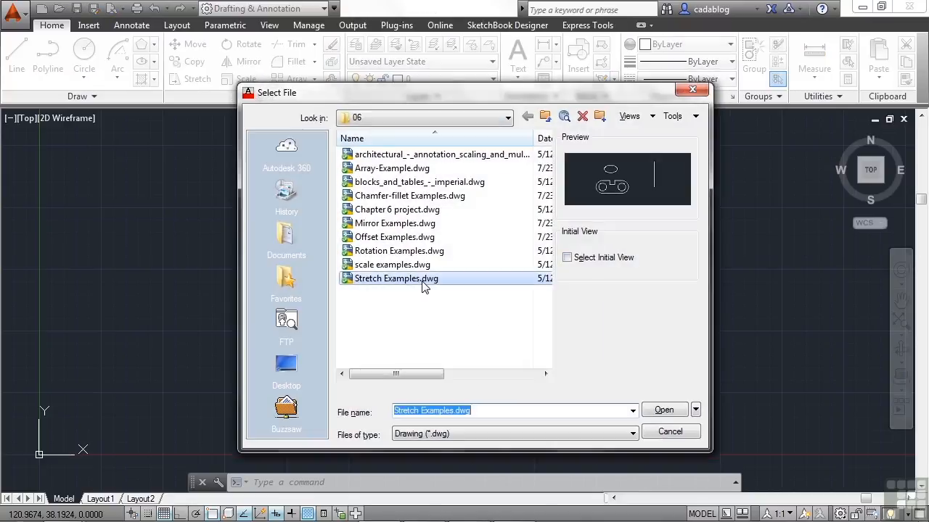
left_click(663, 410)
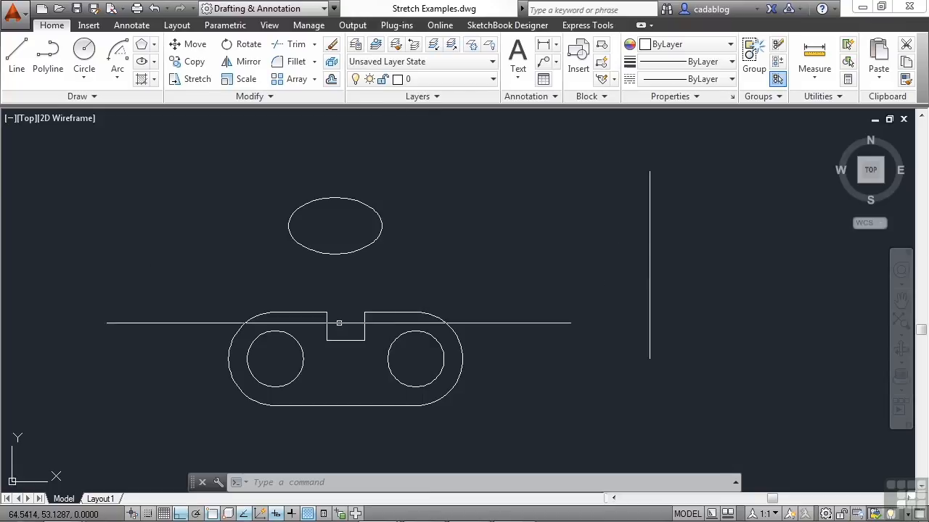
middle_click_drag(315, 368, 348, 338)
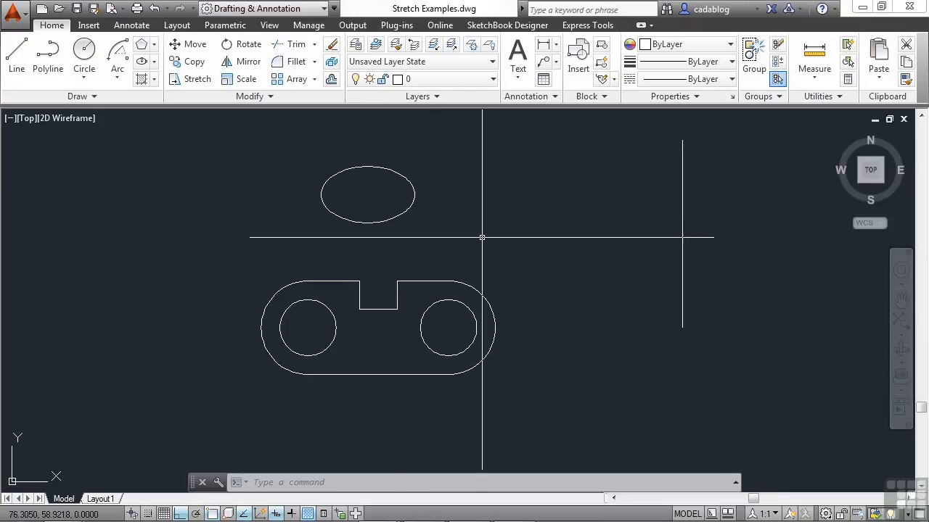
mouse_move(481, 191)
middle_mouse_down()
mouse_move(472, 224)
mouse_move(456, 224)
middle_mouse_up()
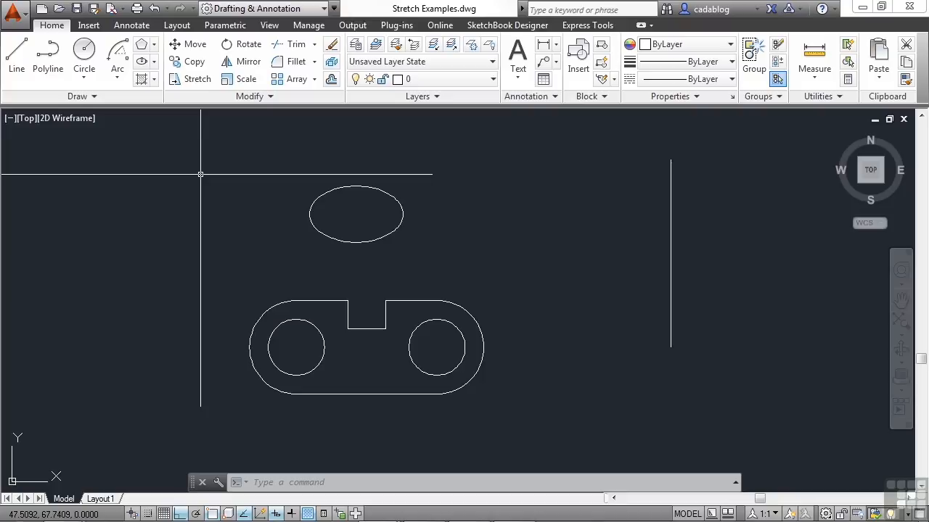
type("h")
key("Escape")
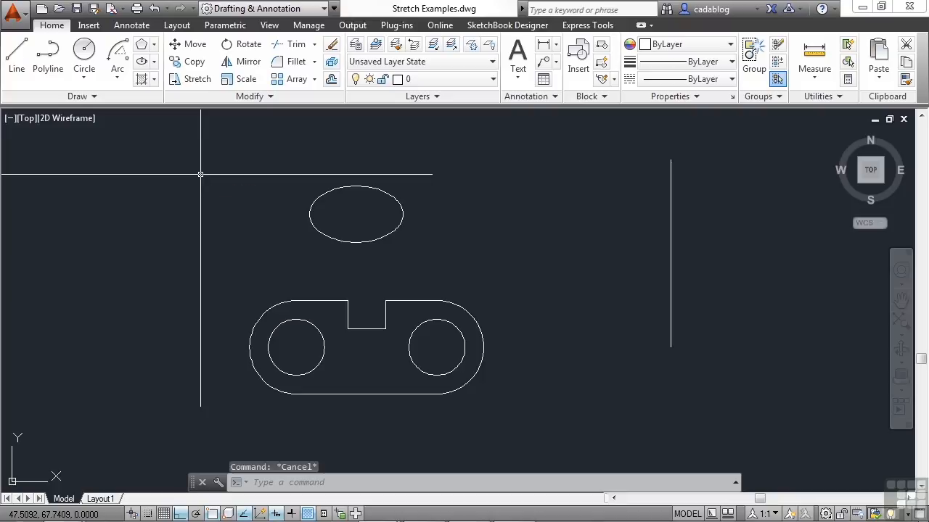
type("s")
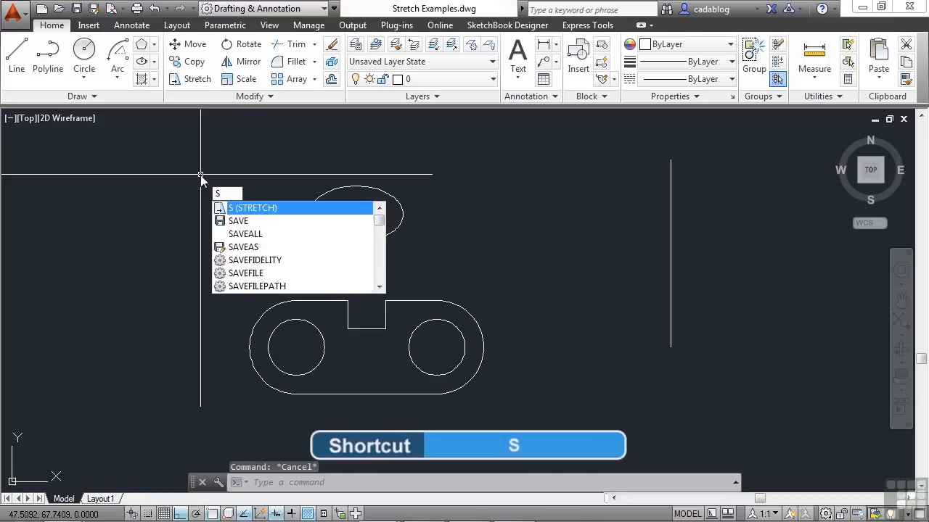
key("Escape")
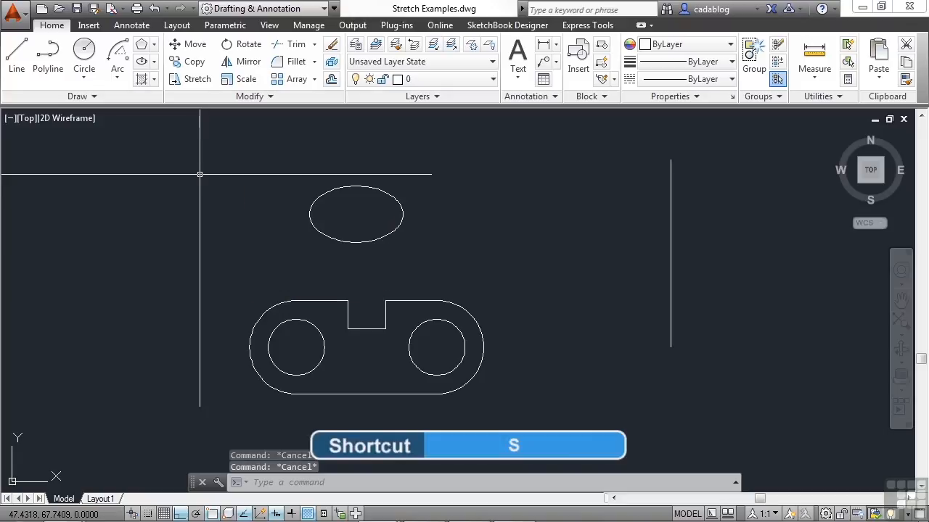
Stretch the notched slot's right end, including its arc and circle, about 6.19 units straight to the east.
left_click(197, 80)
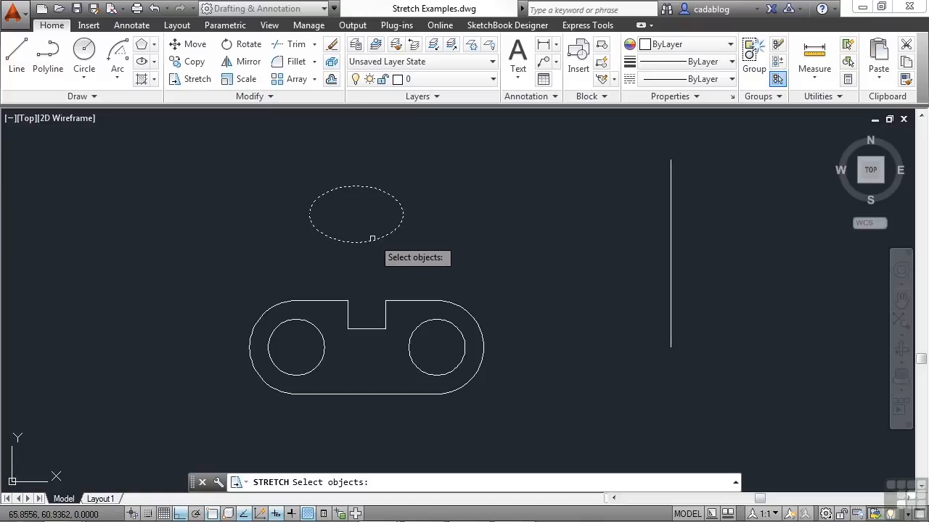
left_click(496, 271)
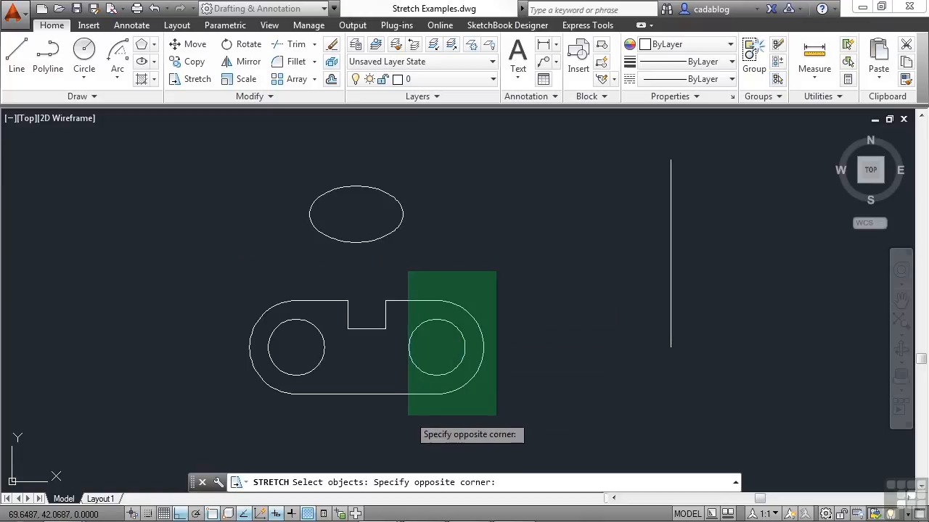
left_click(404, 415)
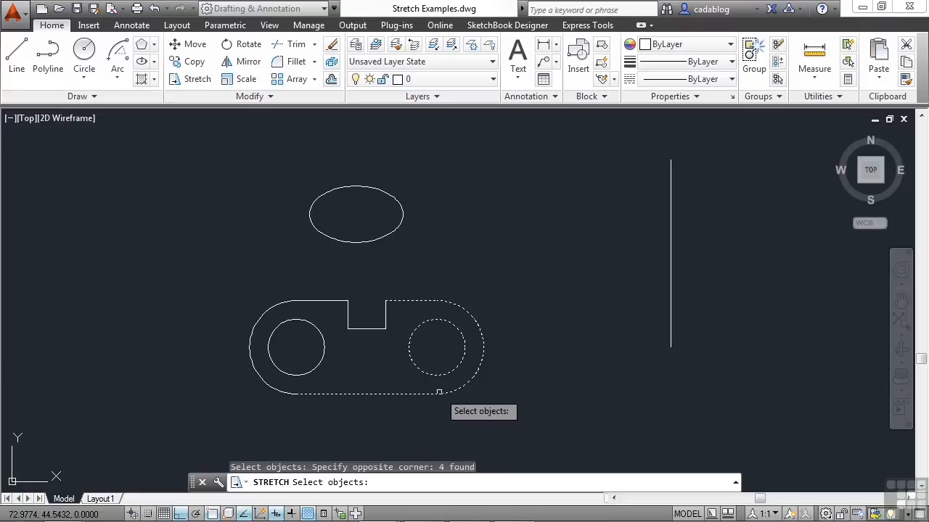
key("Return")
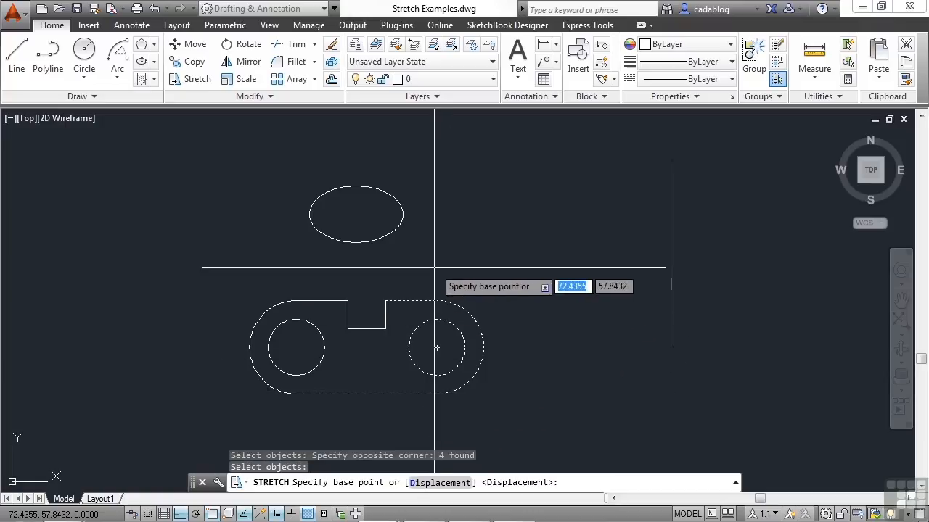
left_click(434, 267)
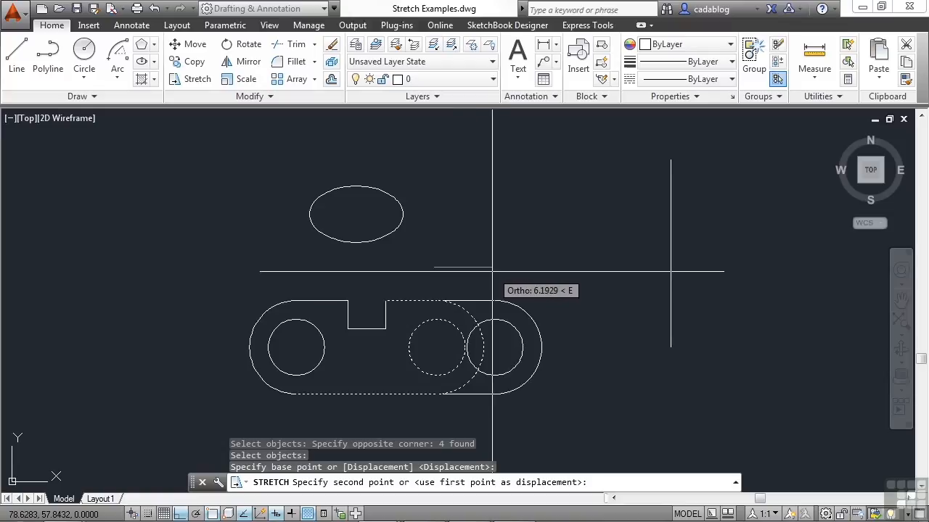
left_click(492, 272)
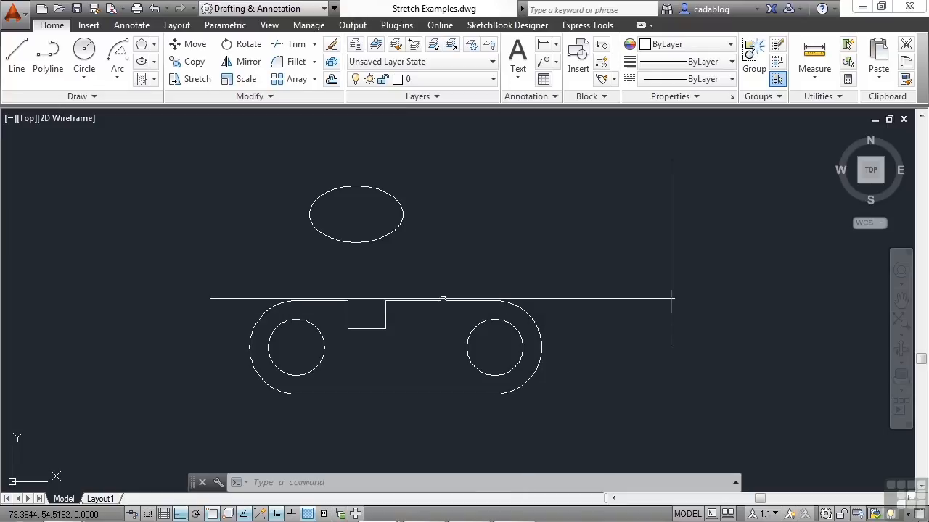
Select the slot's bottom edge and the top edge right of the notch to inspect their endpoints, and clear the selection.
left_click(442, 298)
left_click(432, 324)
left_click(434, 414)
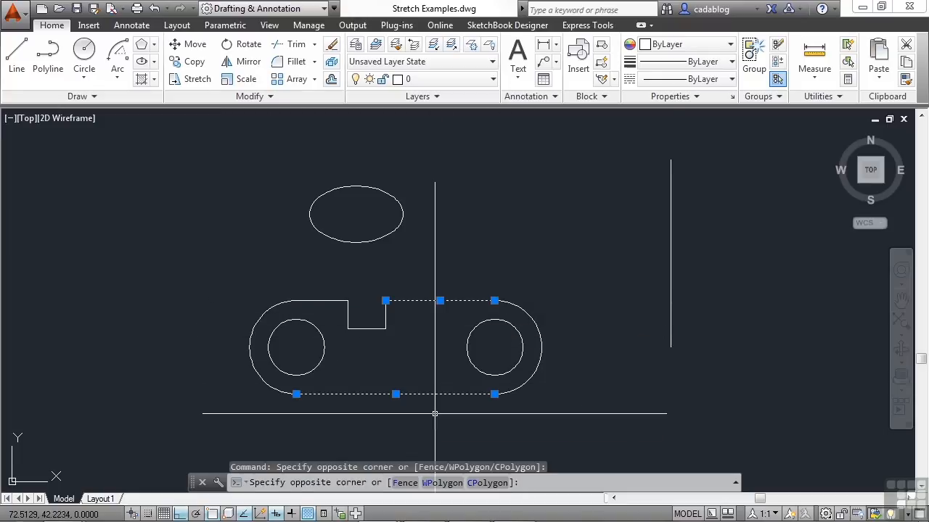
left_click(429, 396)
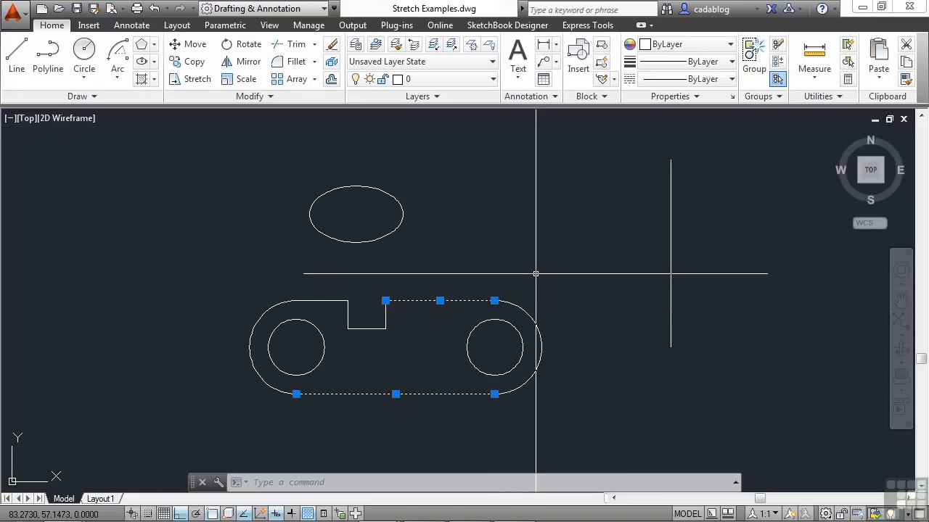
key("Escape")
Shorten the slot by stretching its right arc, circle and adjoining edge ends horizontally to the left.
type("s")
key("Return")
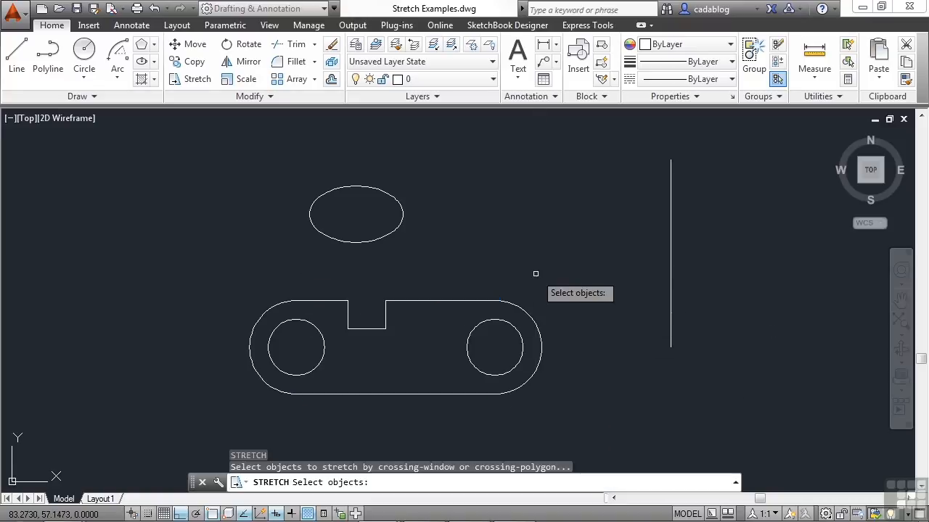
left_click(572, 268)
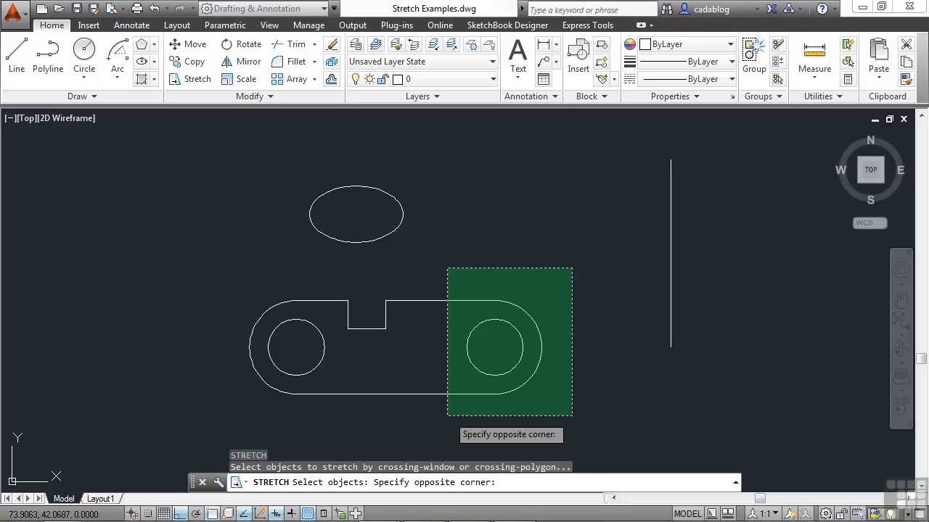
left_click(448, 416)
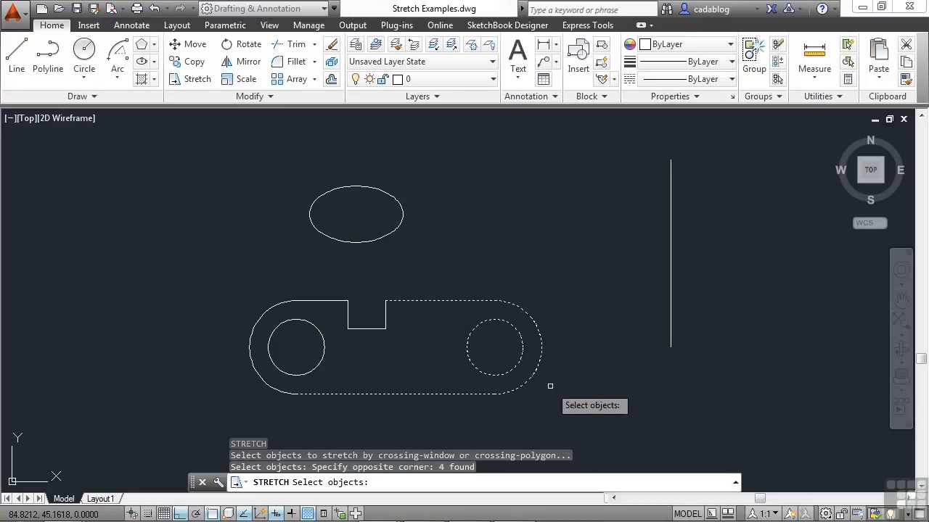
key("Return")
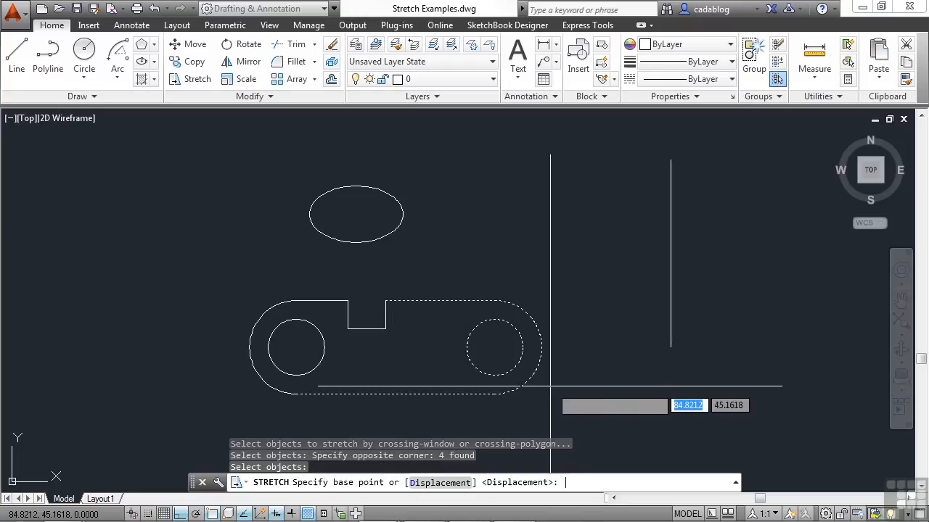
left_click(574, 258)
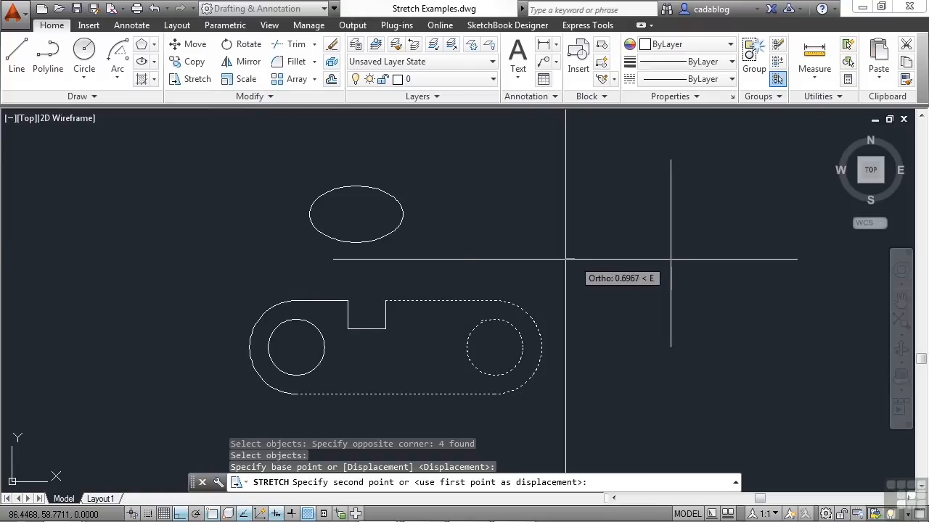
left_click(507, 259)
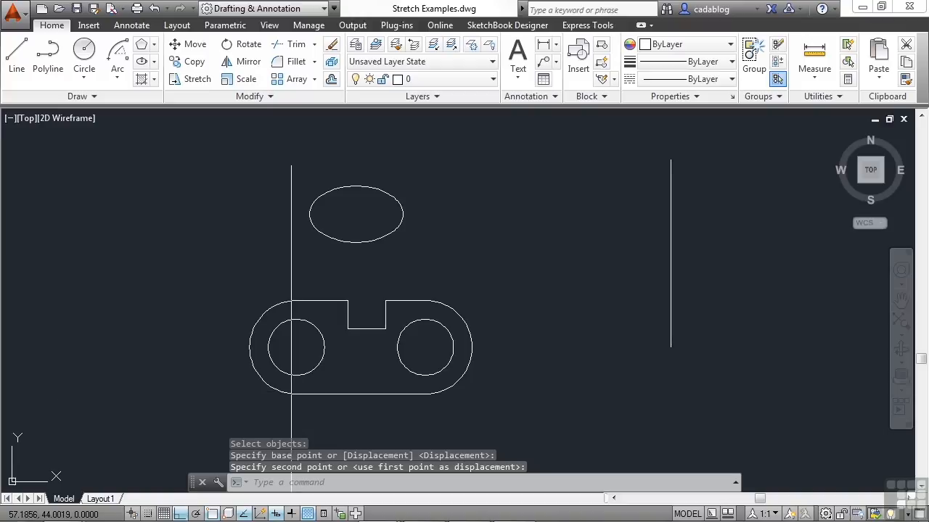
Widen the notch by stretching its right side together with the slot's right end and circle horizontally to the right.
key("Return")
left_click(496, 282)
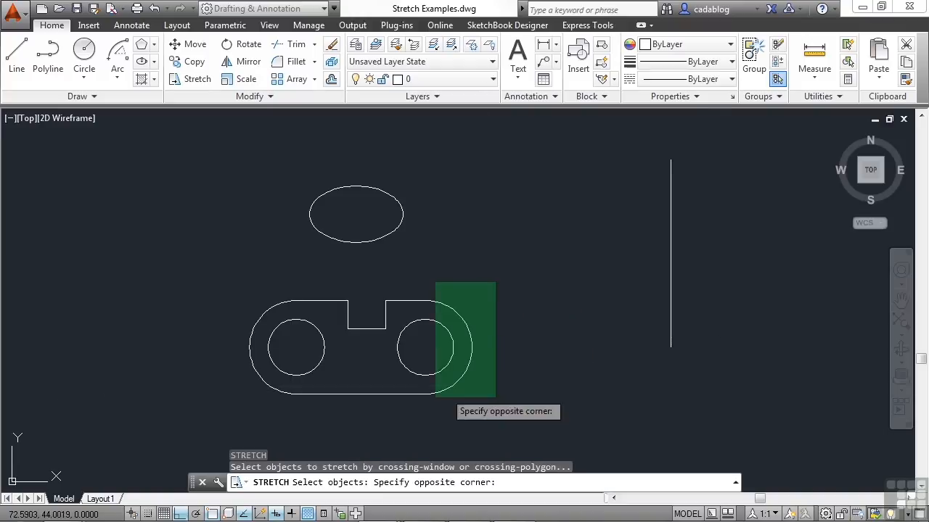
left_click(370, 419)
key("Return")
left_click(366, 417)
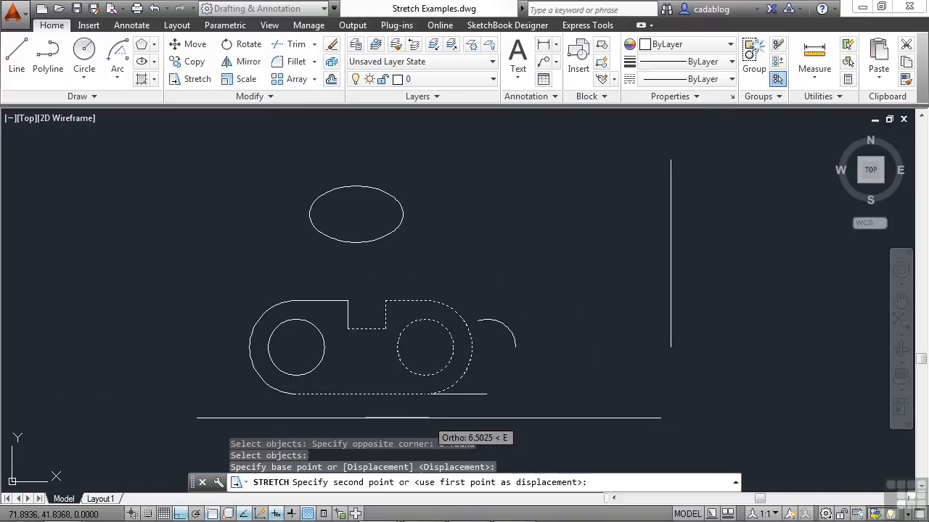
left_click(514, 320)
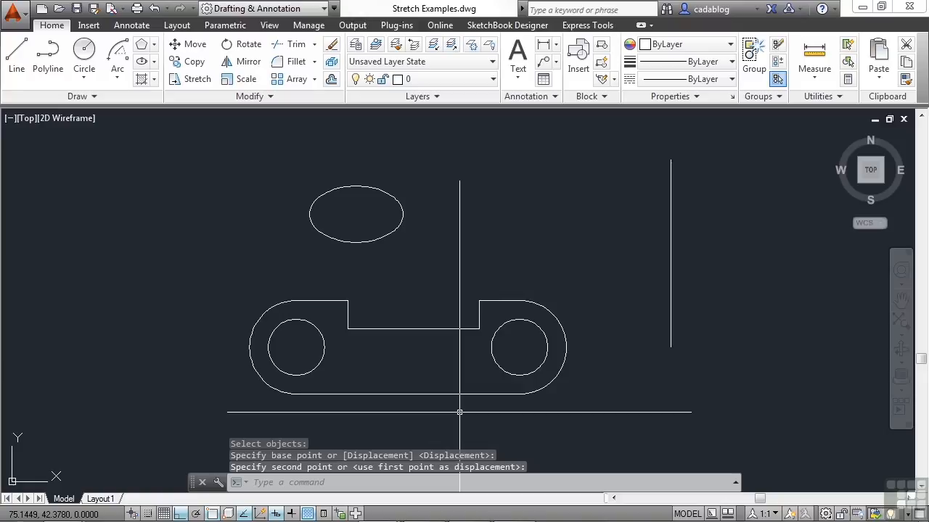
Stretch the slot's right end and circle further right, leaving the notch's right side out of the crossing selection.
key("Return")
left_click(596, 256)
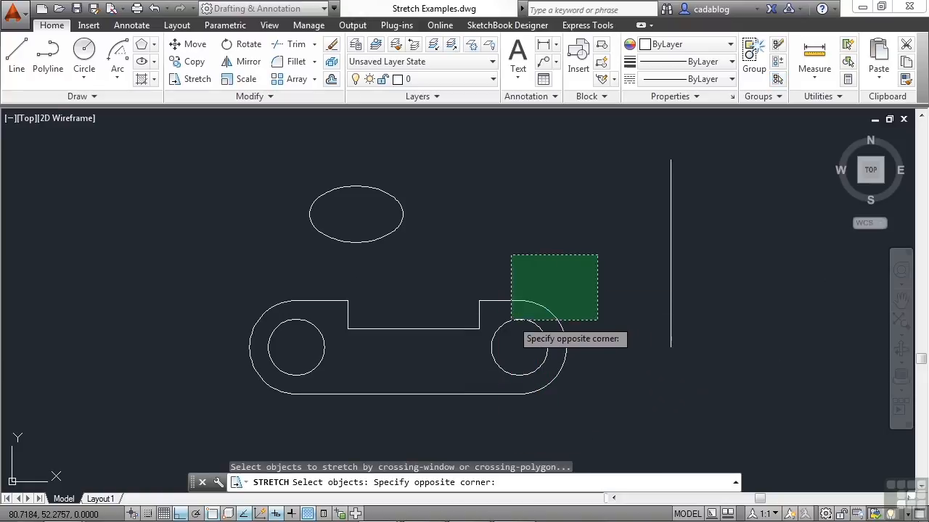
left_click(496, 424)
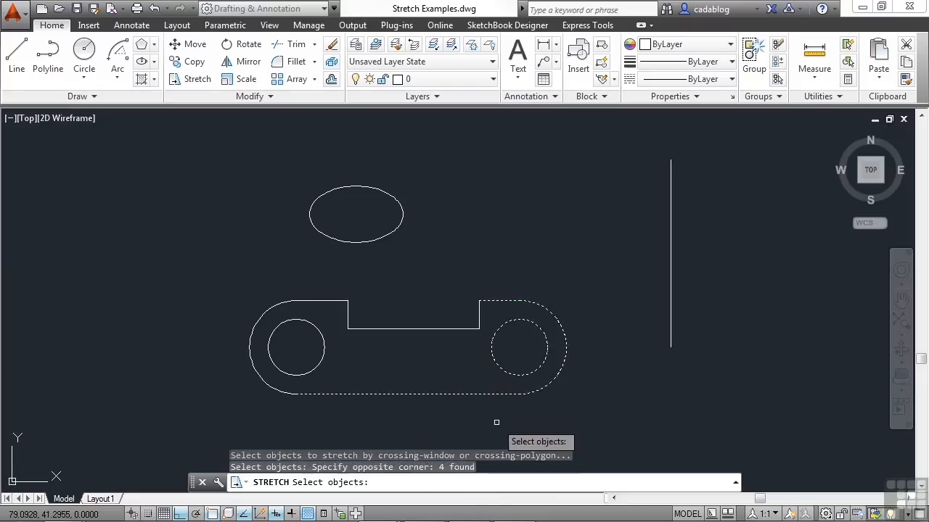
key("Return")
left_click(521, 267)
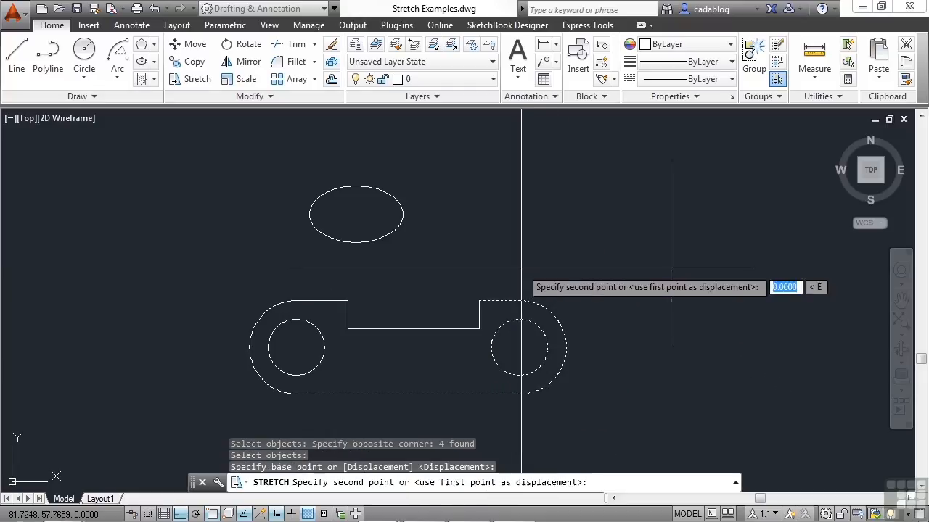
left_click(572, 261)
Stretch only the slot's right arc and edge ends to the right, removing the right circle from the crossing selection.
key("Return")
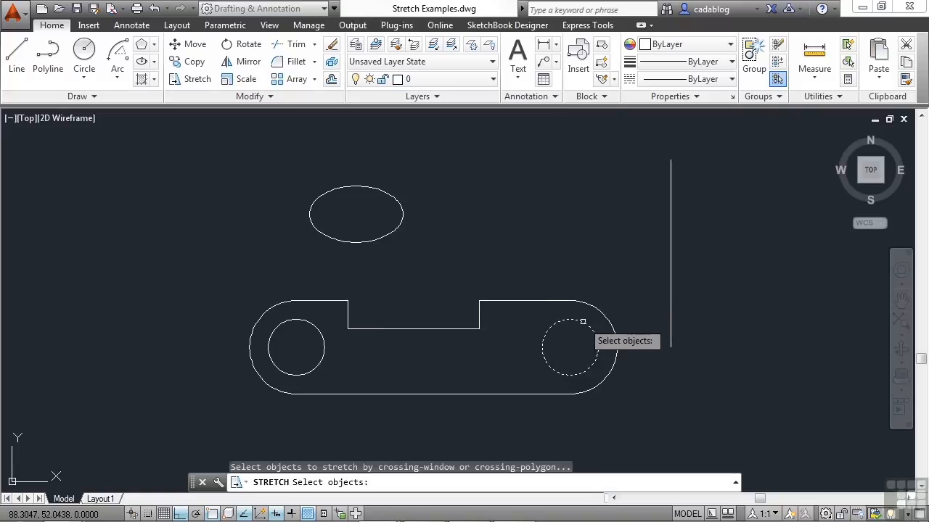
left_click(628, 270)
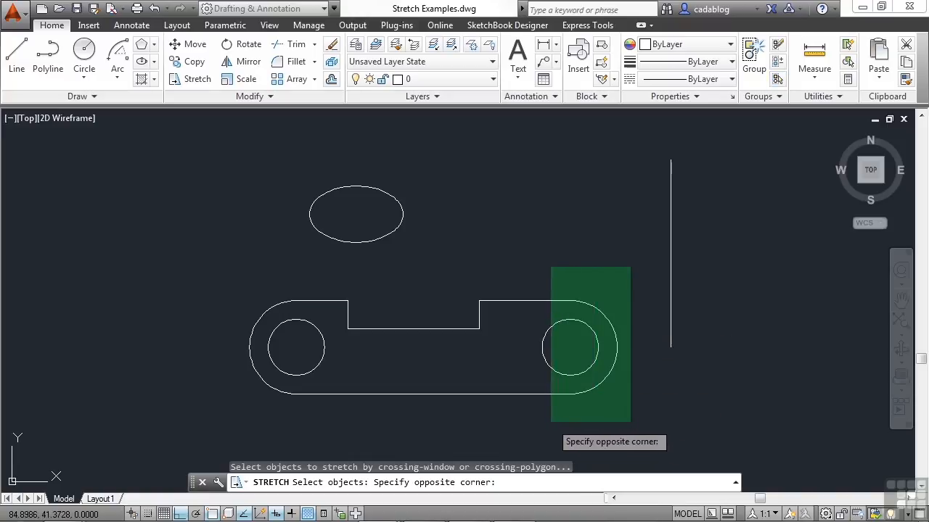
left_click(551, 421)
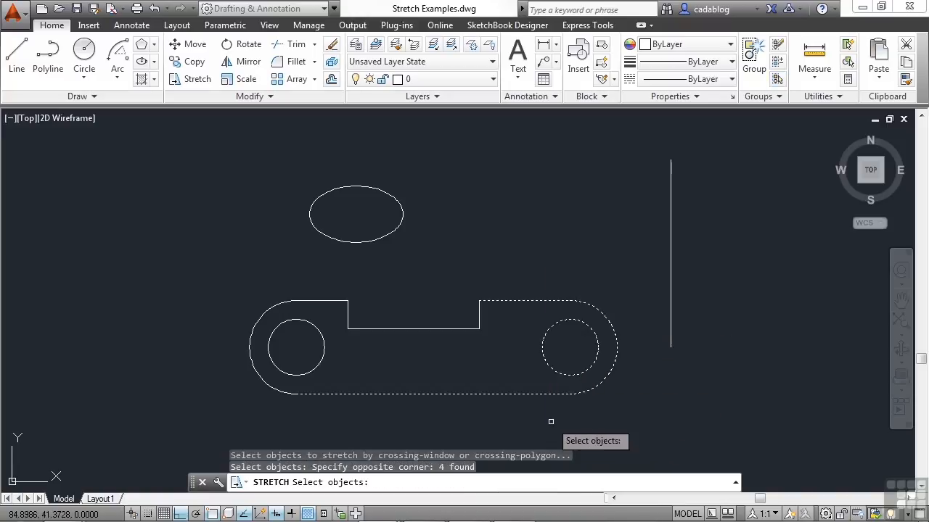
left_click(565, 374, "shift")
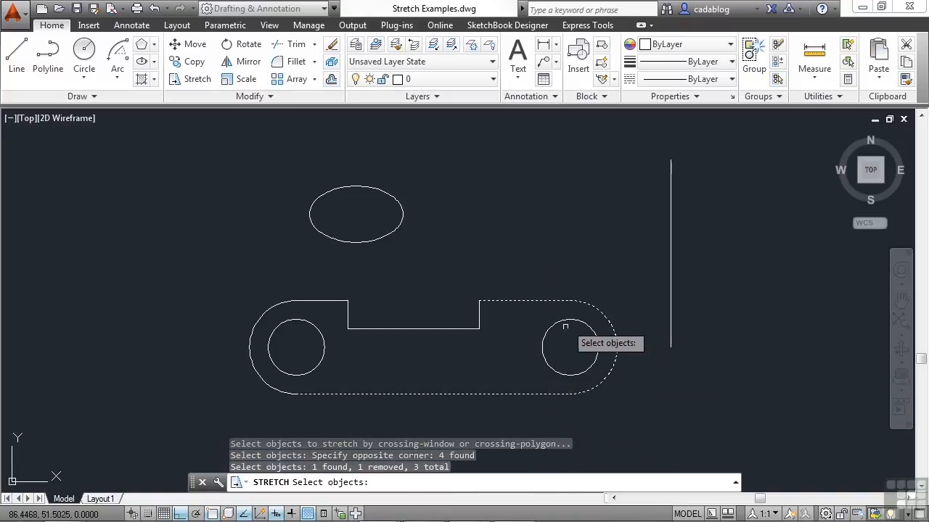
key("Return")
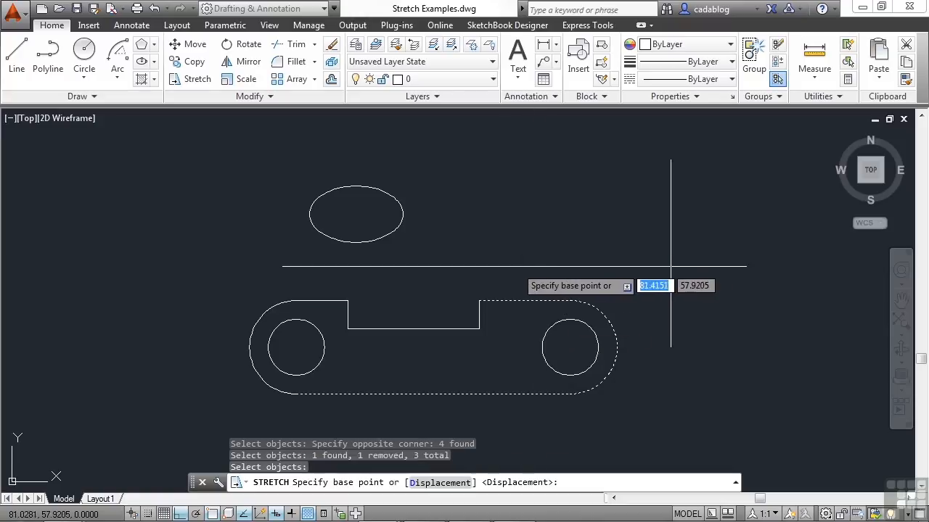
left_click(510, 267)
left_click(605, 257)
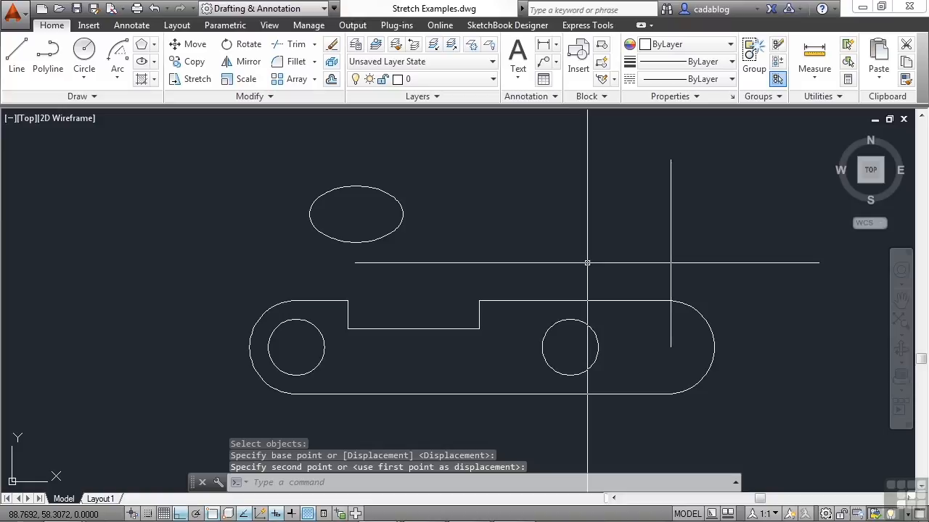
Stretch the slot's right end left, from the arc's center to the right circle's center, removing the vertical line from the crossing selection.
type("s")
key("Return")
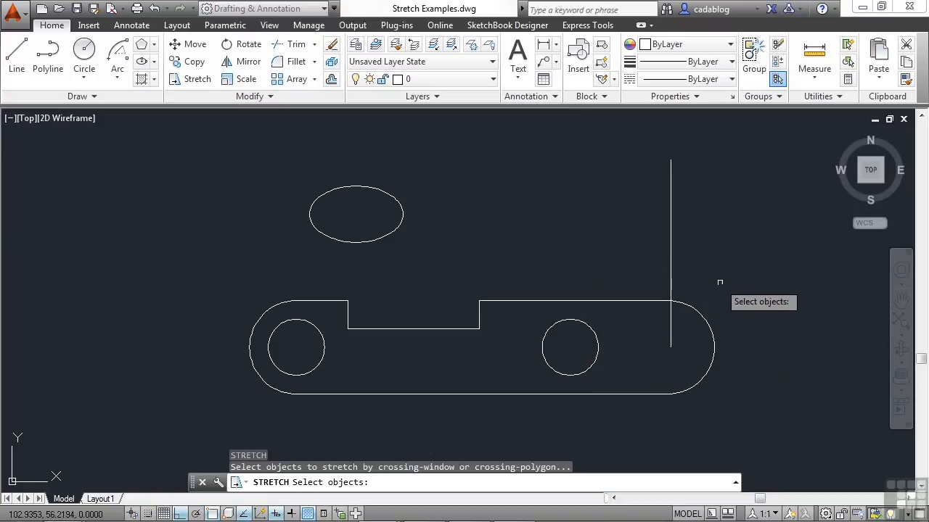
left_click(742, 266)
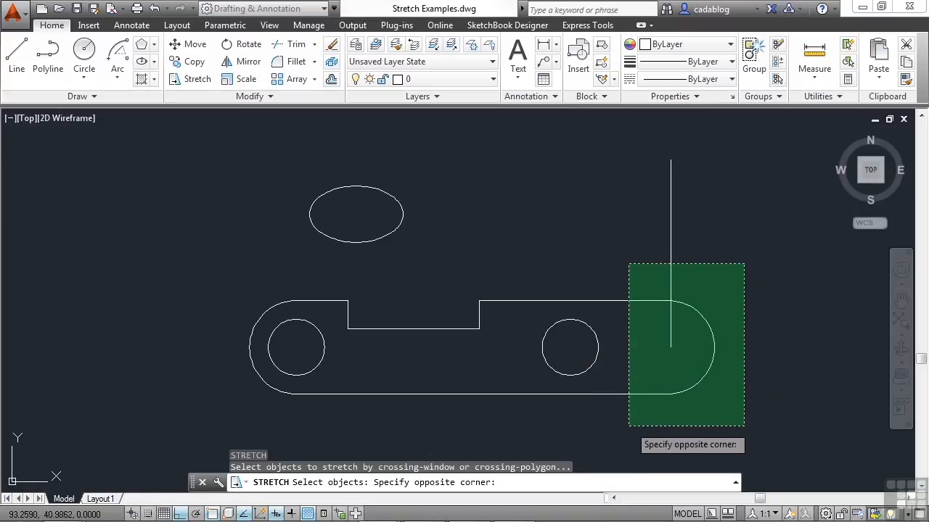
left_click(628, 397)
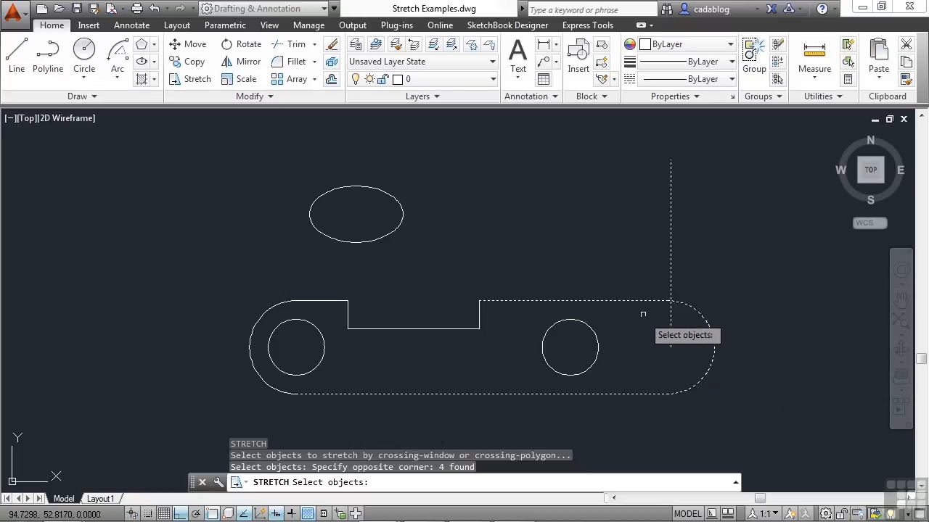
left_click(671, 265, "shift")
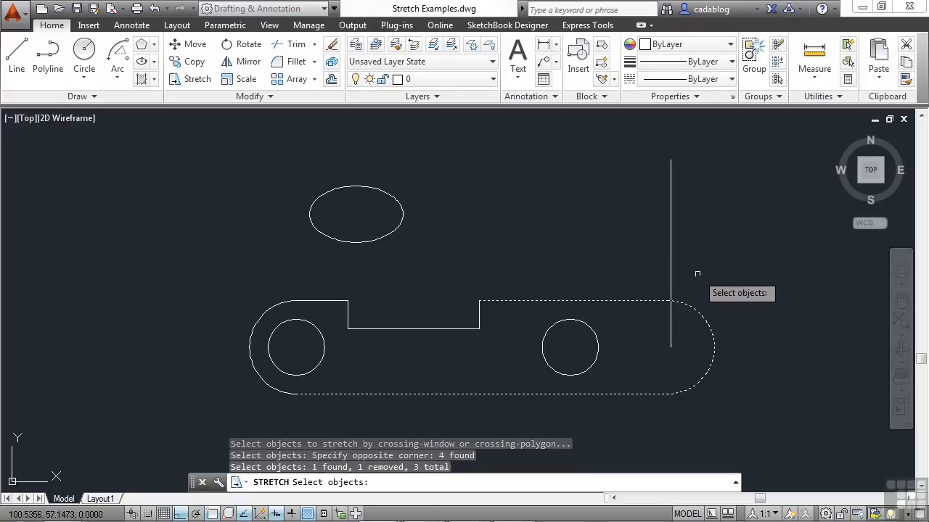
key("Return")
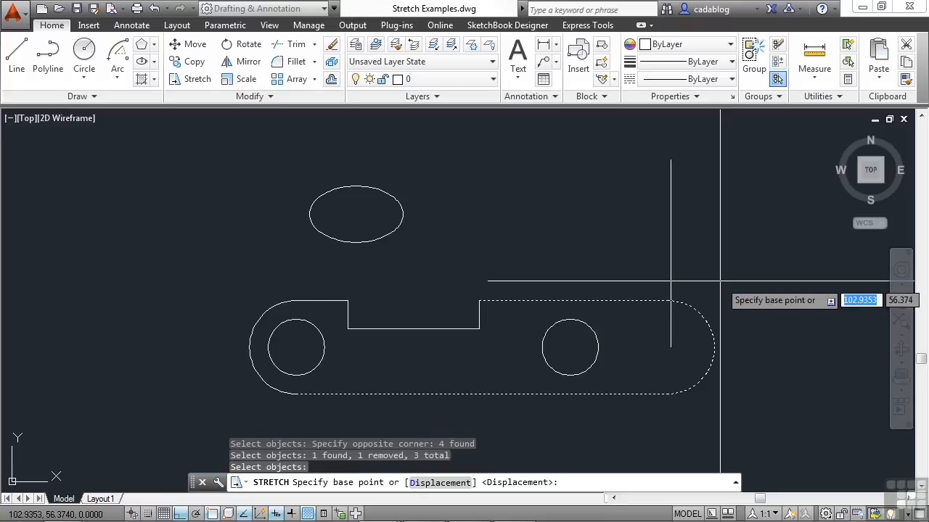
type("cen")
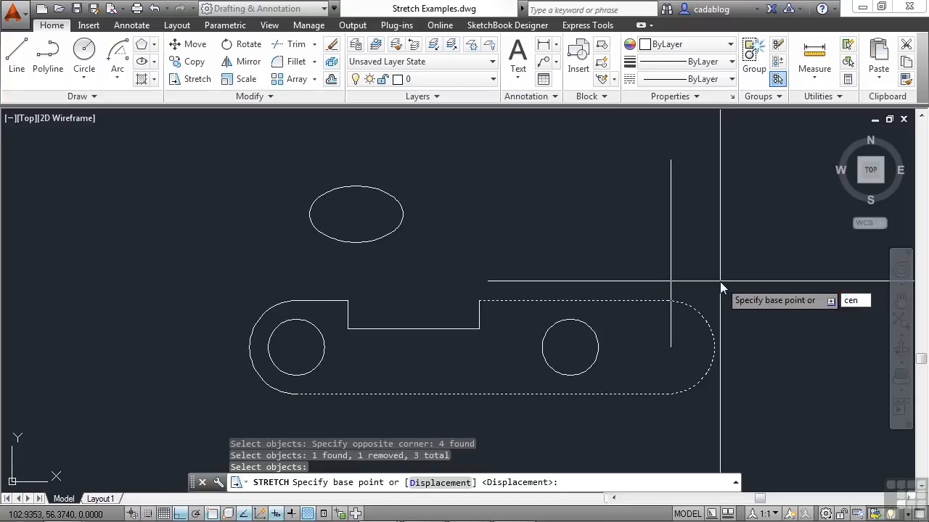
key("Return")
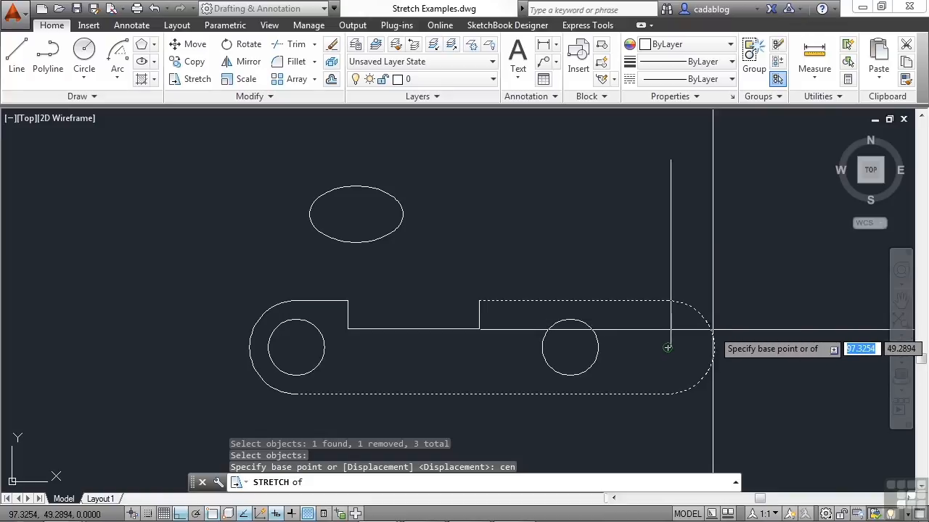
left_click(667, 347)
type("cen")
key("Return")
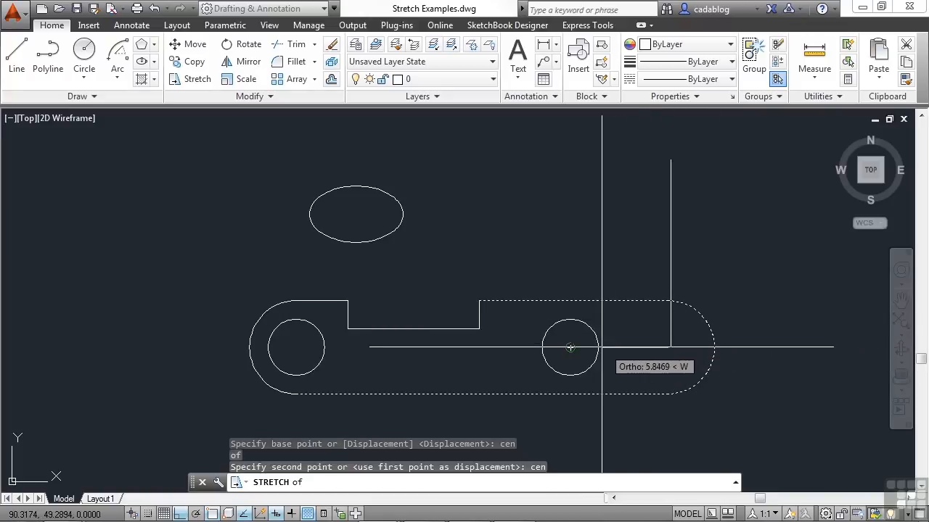
left_click(599, 347)
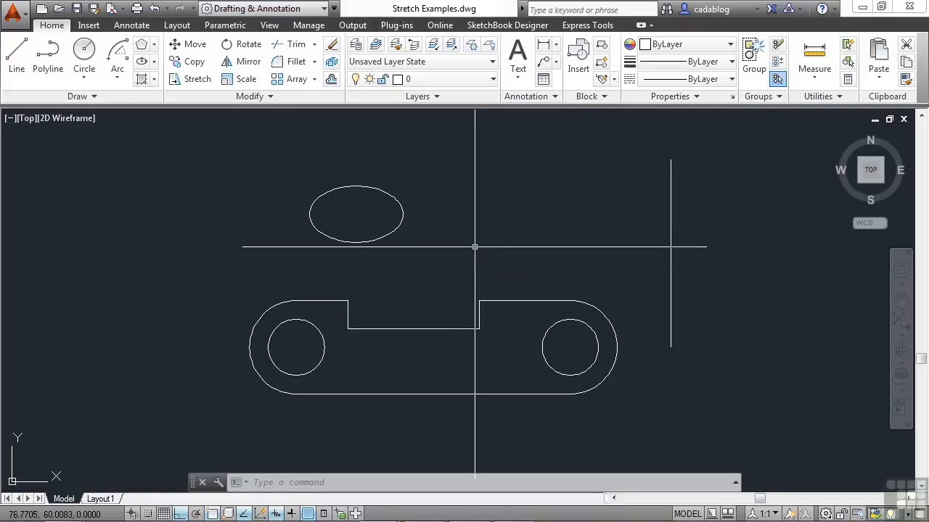
Try to stretch the right arc and circle horizontally to the right using an enclosing window selection, and undo it.
type("s")
key("Return")
left_click(503, 277)
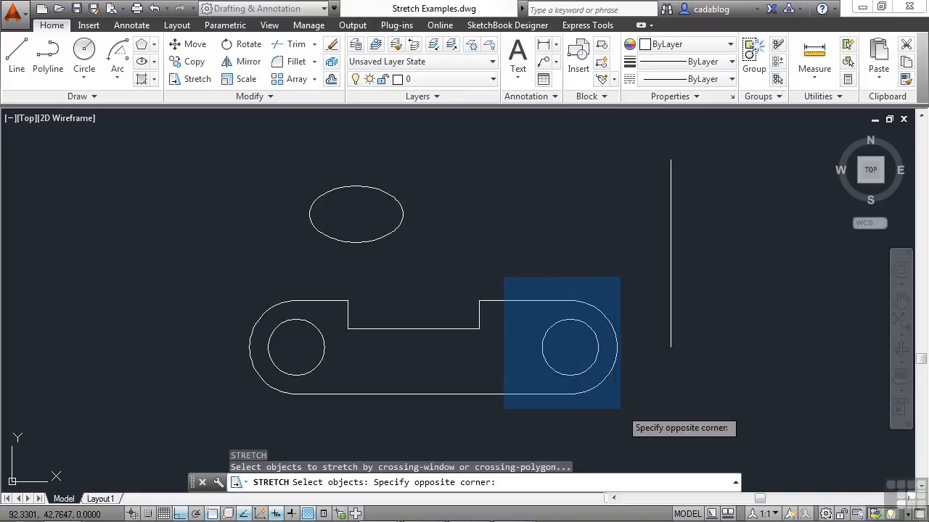
left_click(639, 421)
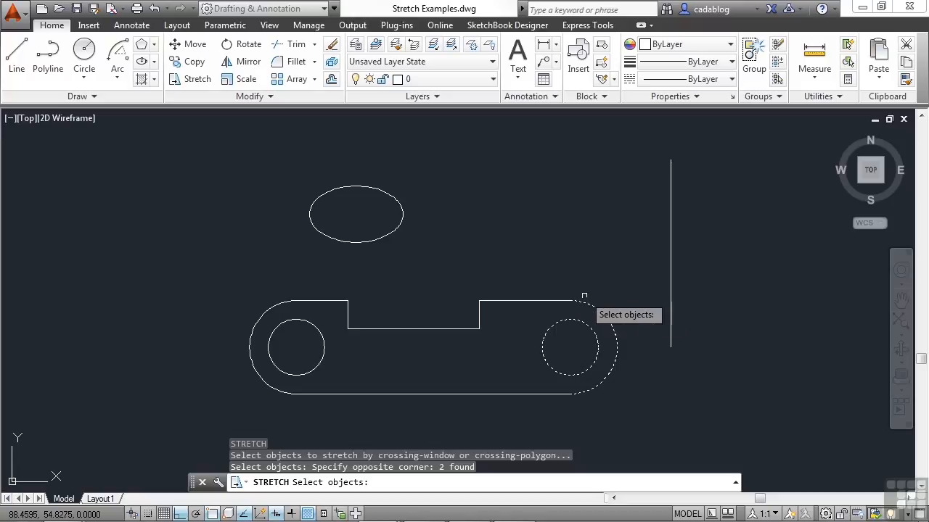
left_click(528, 301)
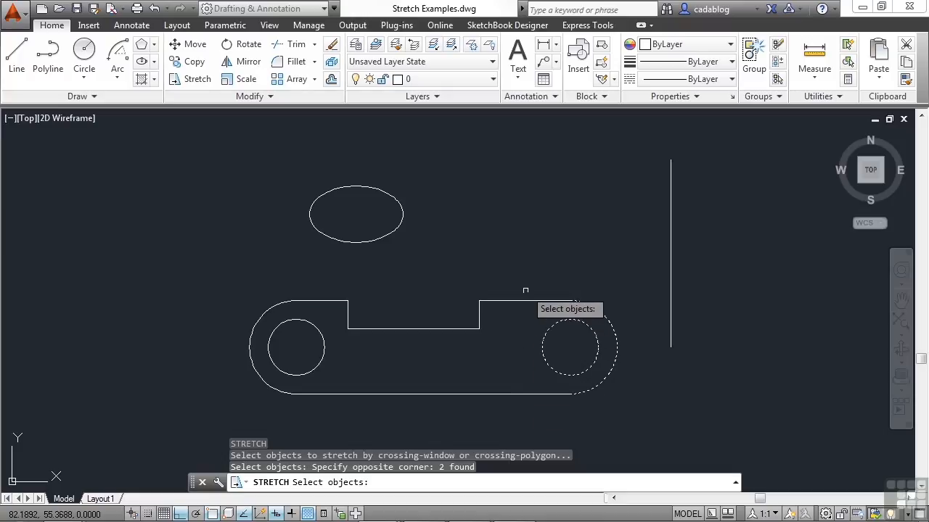
left_click(523, 254)
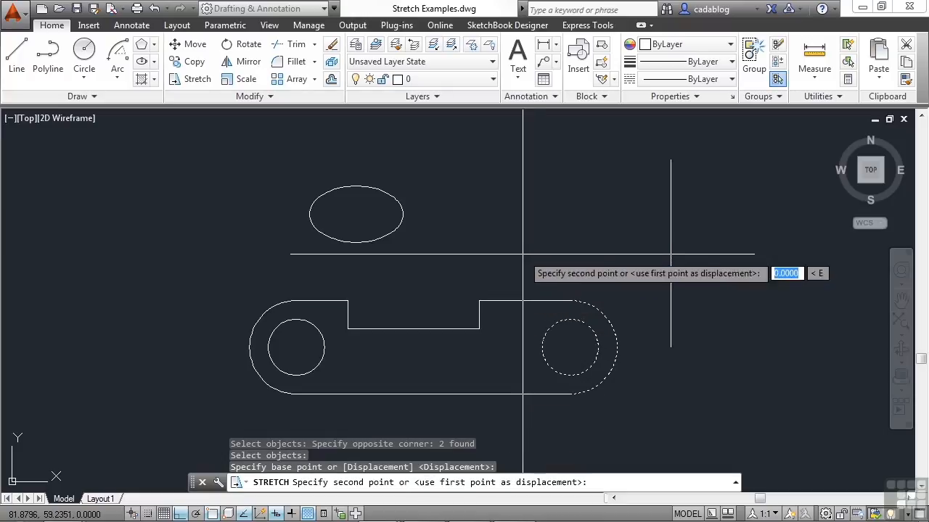
left_click(671, 265)
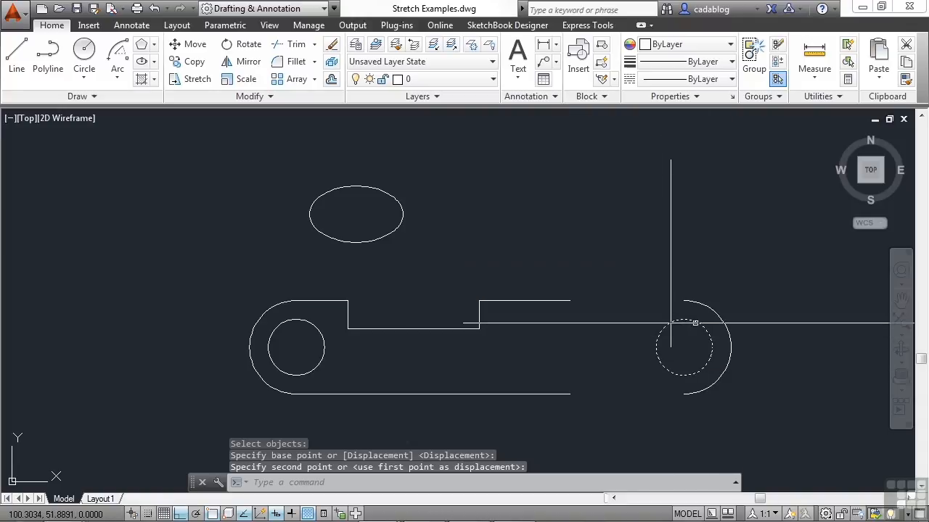
key("ctrl+z")
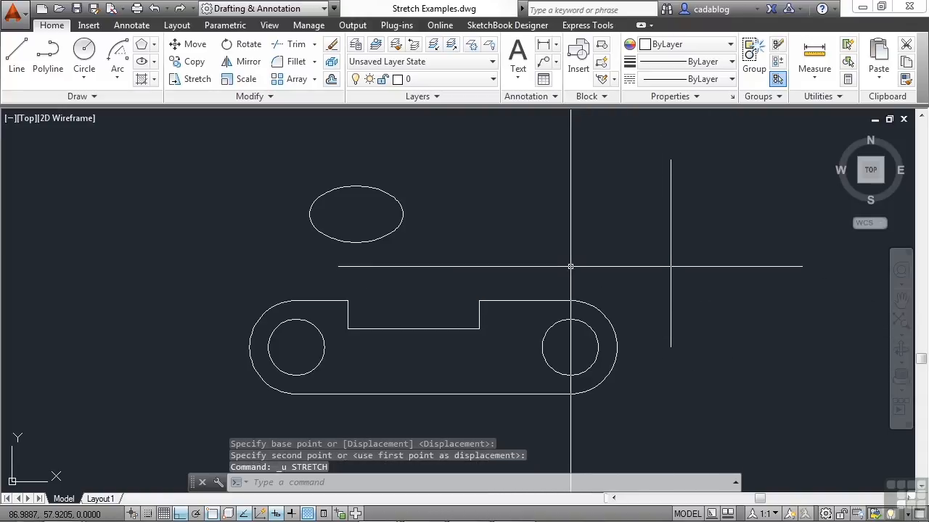
For a new Stretch, select the slot's right end with a crossing window and remove all its objects from the selection again.
key("Return")
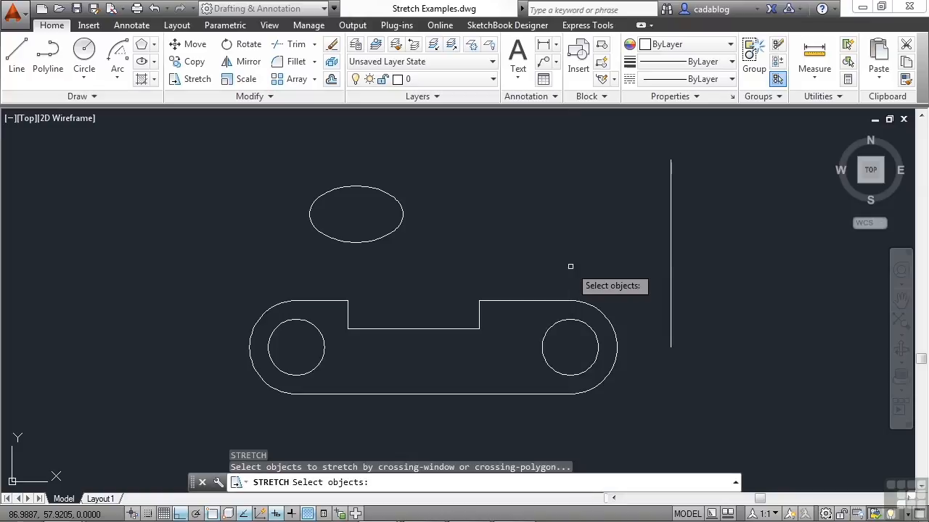
left_click(637, 265)
left_click(532, 400)
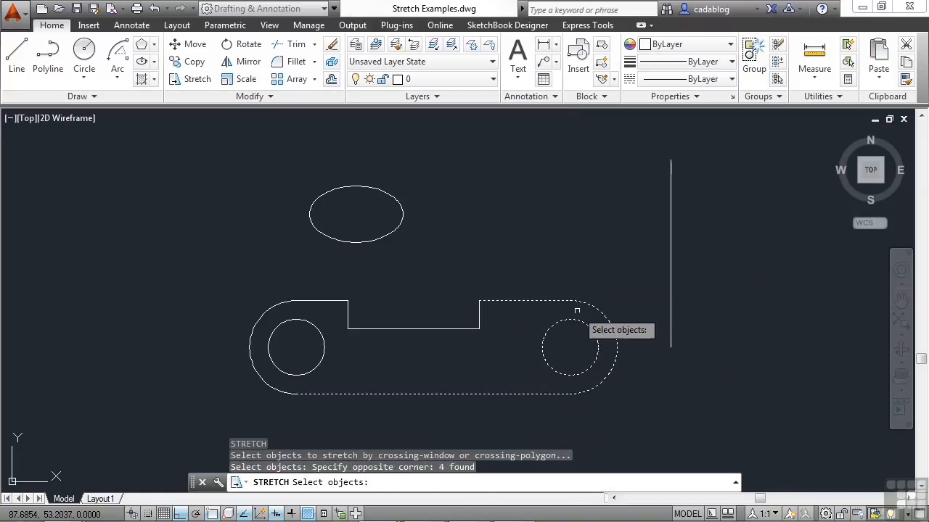
left_click(620, 261)
left_click(543, 408, "shift")
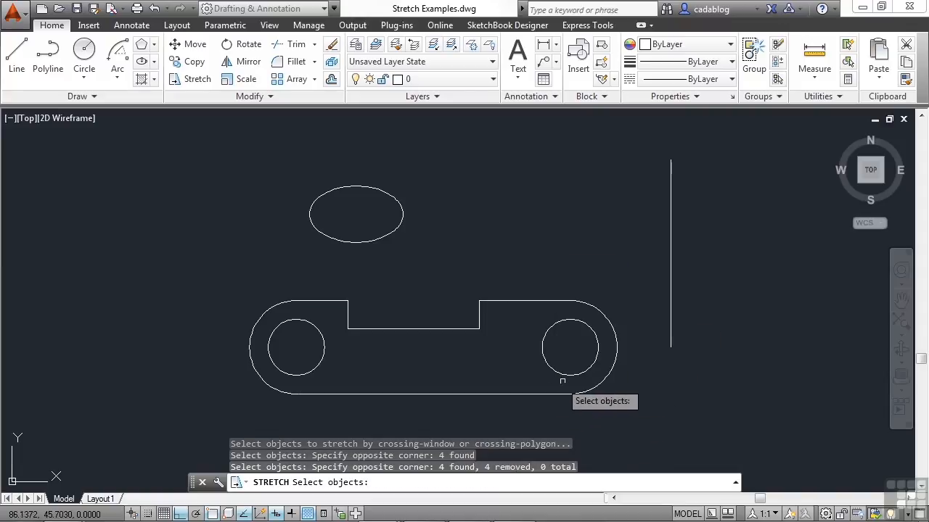
Try to stretch the right circle, right arc and both adjoining edges to the right after selecting them one by one, and undo it.
left_click(570, 376)
left_click(606, 374)
left_click(555, 294)
left_click(536, 315)
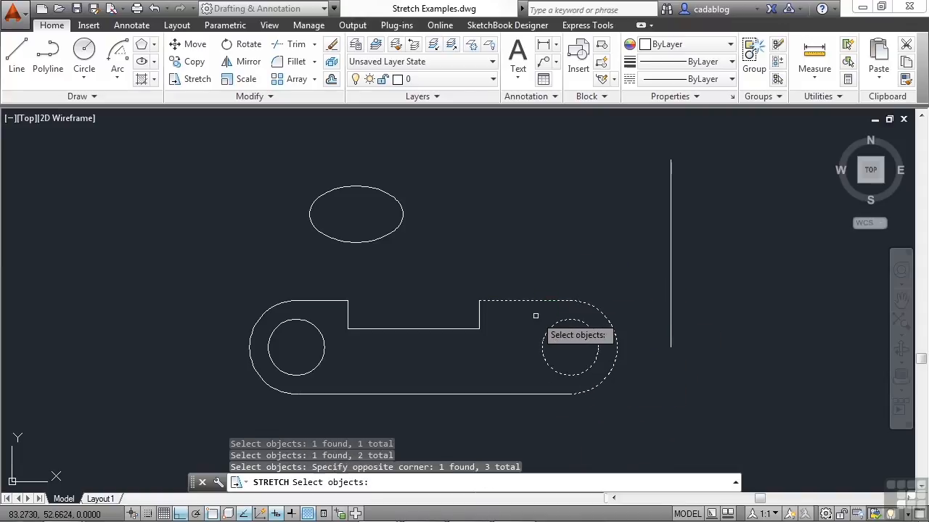
left_click(528, 394)
key("Return")
left_click(672, 261)
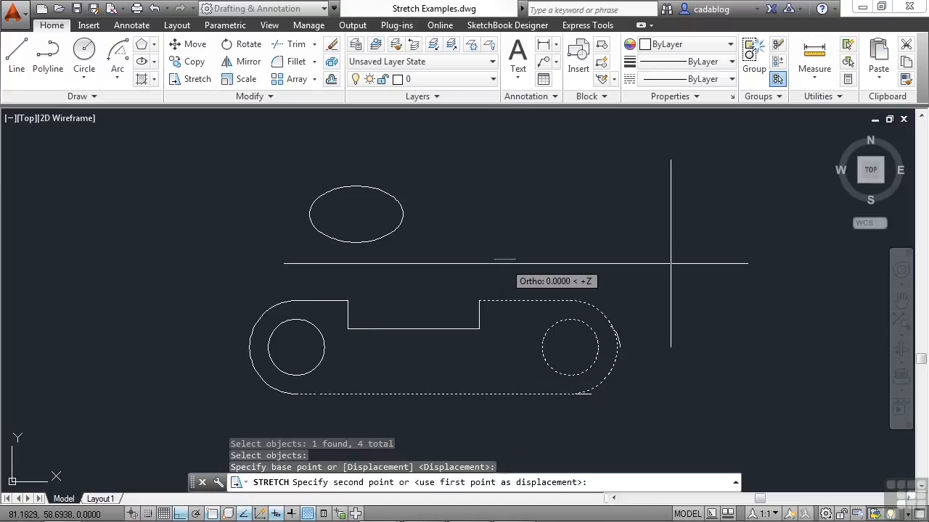
left_click(740, 261)
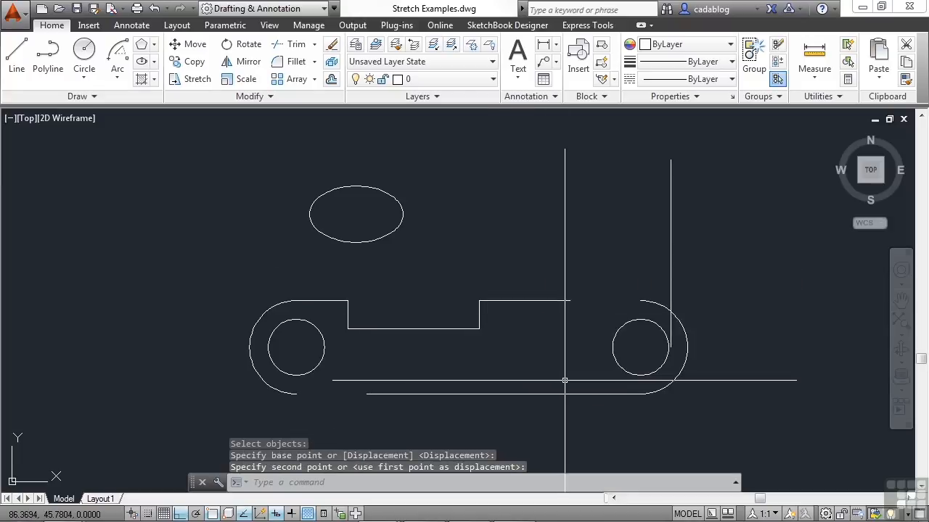
key("ctrl+z")
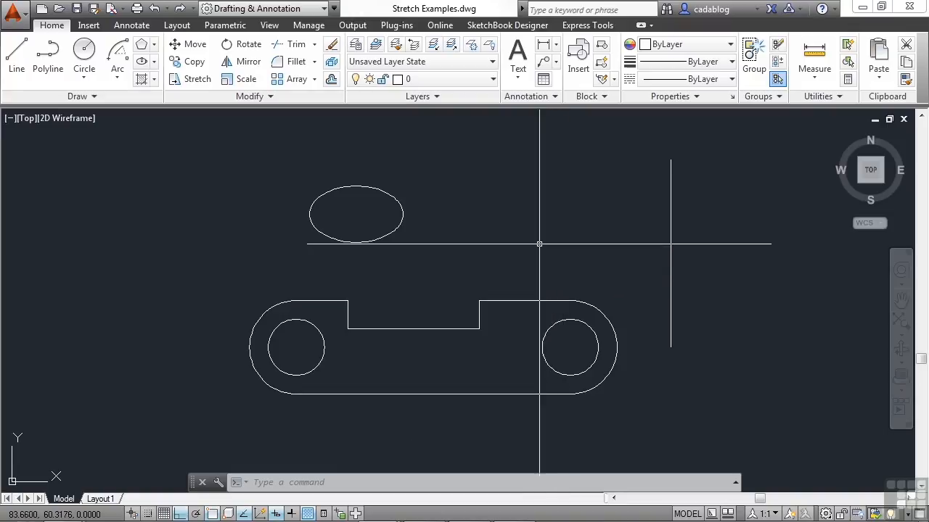
Try to stretch the ellipse horizontally to the right with a crossing window over only its right part, leaving out its center.
type("s")
key("Return")
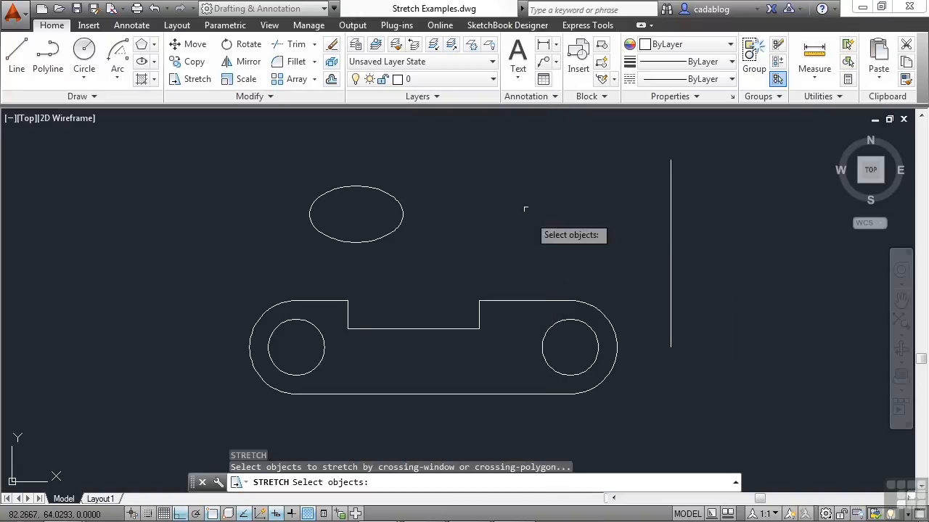
left_click(457, 162)
left_click(370, 256)
key("Return")
left_click(373, 259)
left_click(445, 260)
Stretch the ellipse vertically upward, with the crossing window reaching across its center.
key("Return")
left_click(414, 148)
left_click(301, 214)
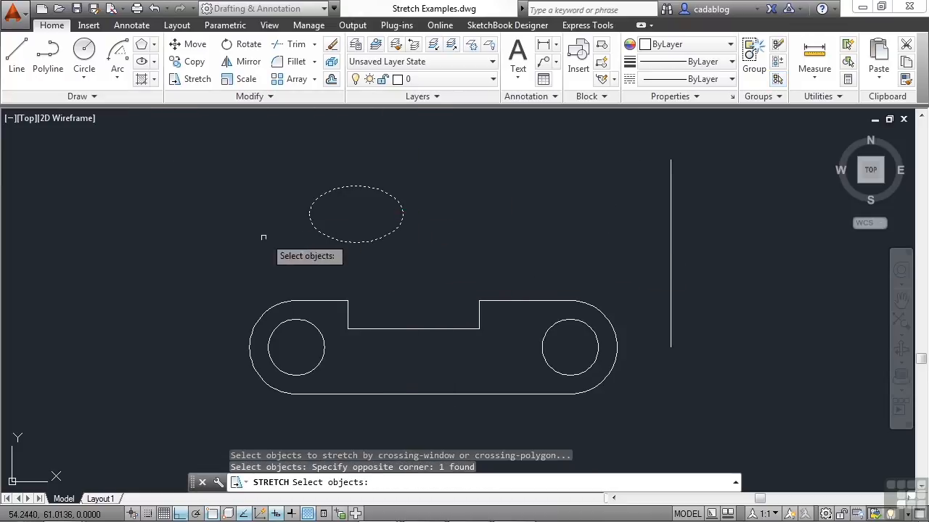
key("Return")
left_click(265, 246)
left_click(265, 216)
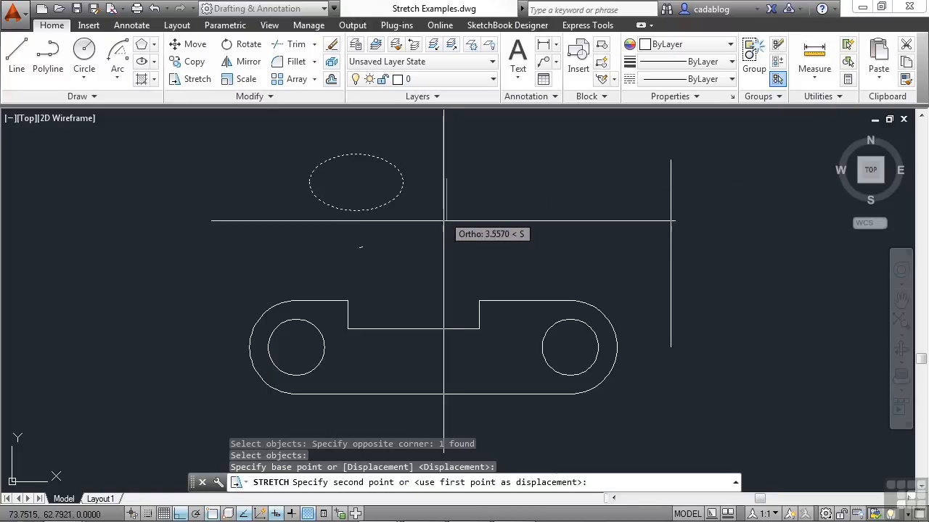
Stretch the ellipse vertically down toward the notch, and display its grips before clearing the selection.
left_click(443, 235)
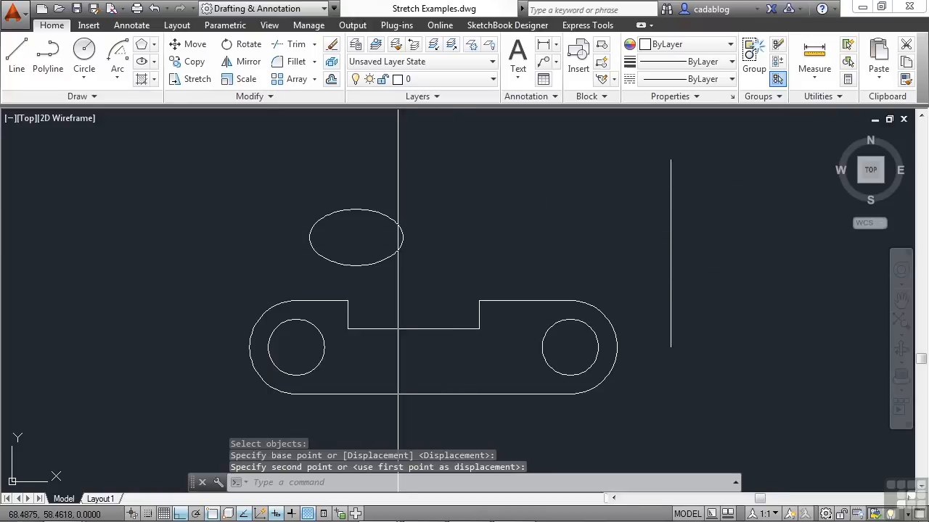
left_click(390, 256)
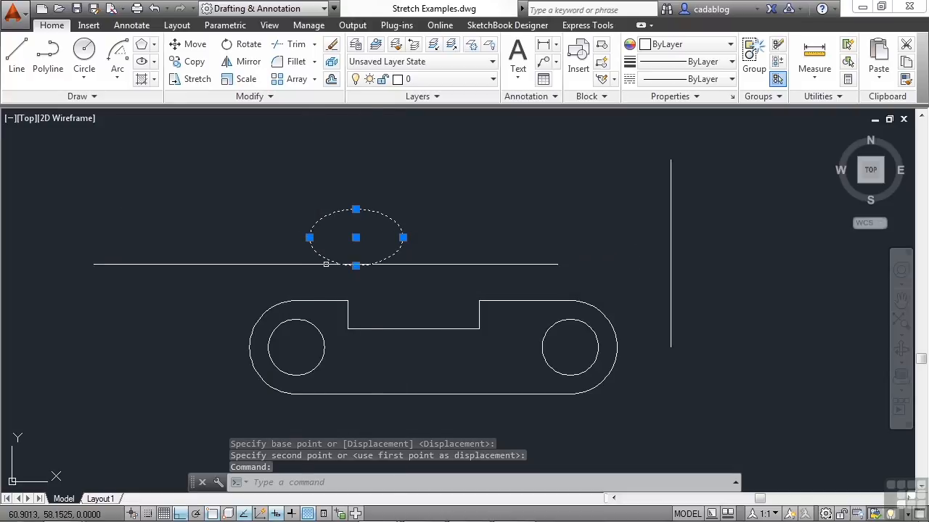
key("Escape")
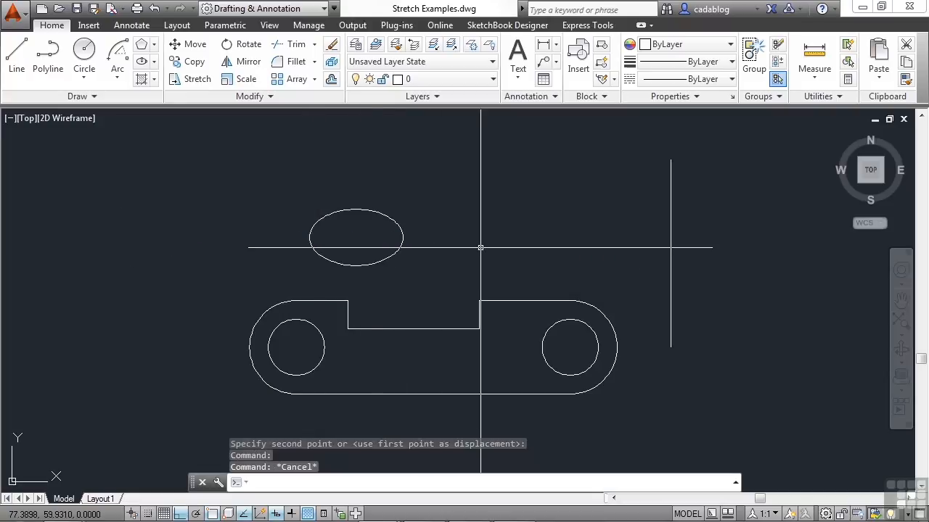